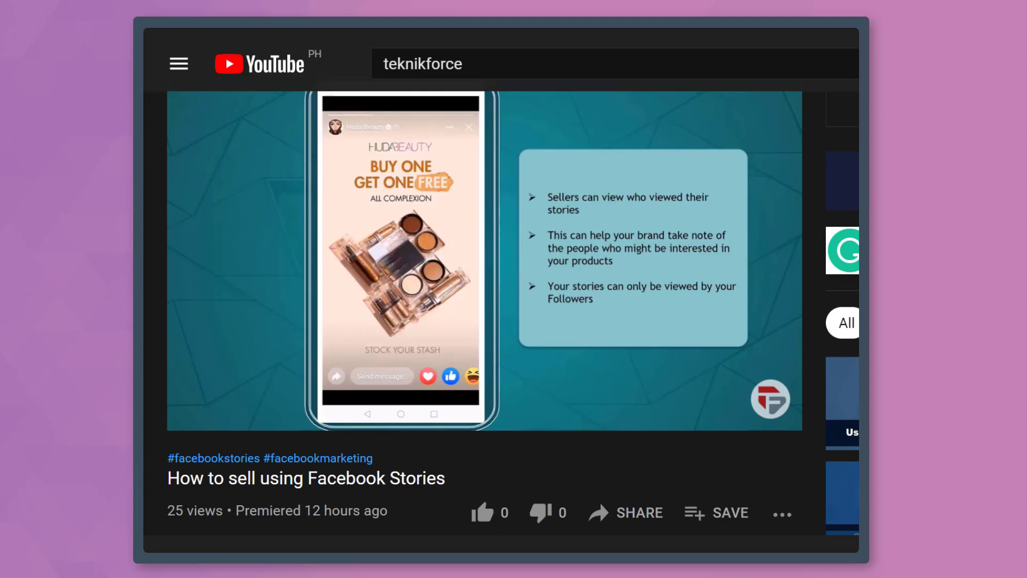
# Give the 'How to sell using Facebook Stories' YouTube video a thumbs-up like.
pyautogui.click(483, 515)
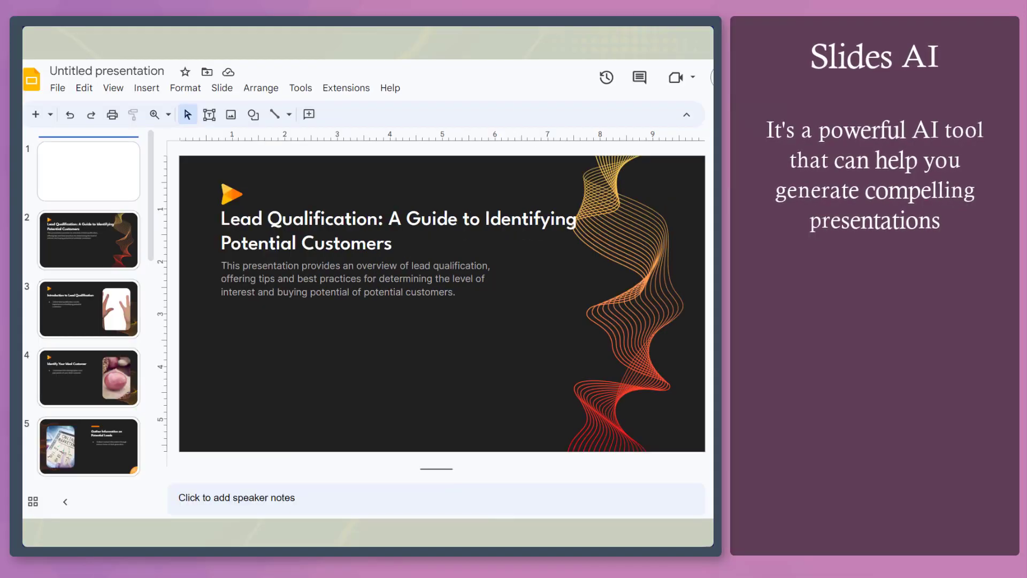
# View slides 3 through 6 of the deck, ending on slide 12 'Continuously Evaluate and Optimize'.
pyautogui.scroll(-1, 243, 210)
pyautogui.click(98, 219)
pyautogui.scroll(-1, 99, 218)
pyautogui.click(107, 221)
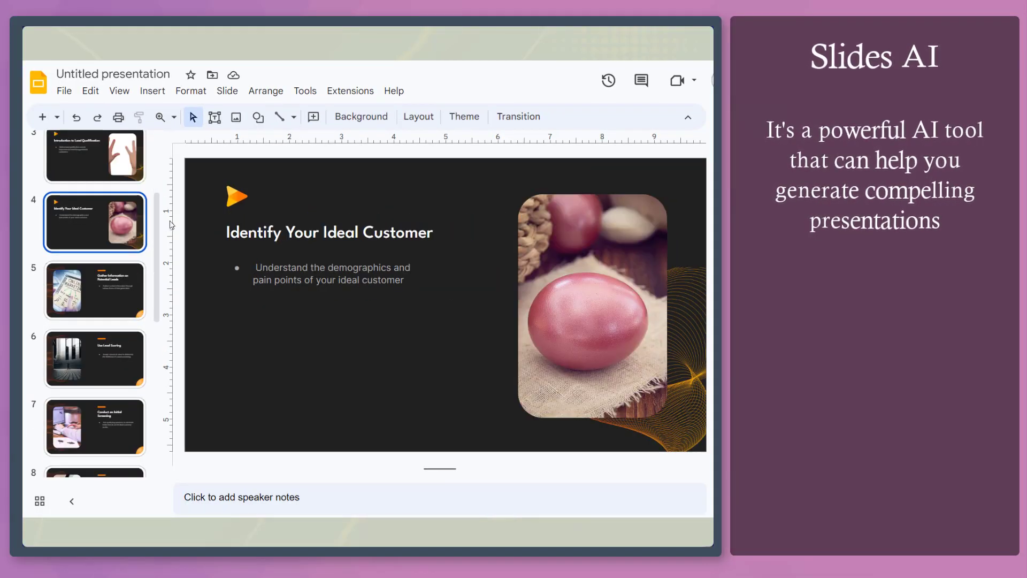
pyautogui.scroll(-2, 158, 222)
pyautogui.click(81, 198)
pyautogui.scroll(-1, 143, 228)
pyautogui.click(128, 205)
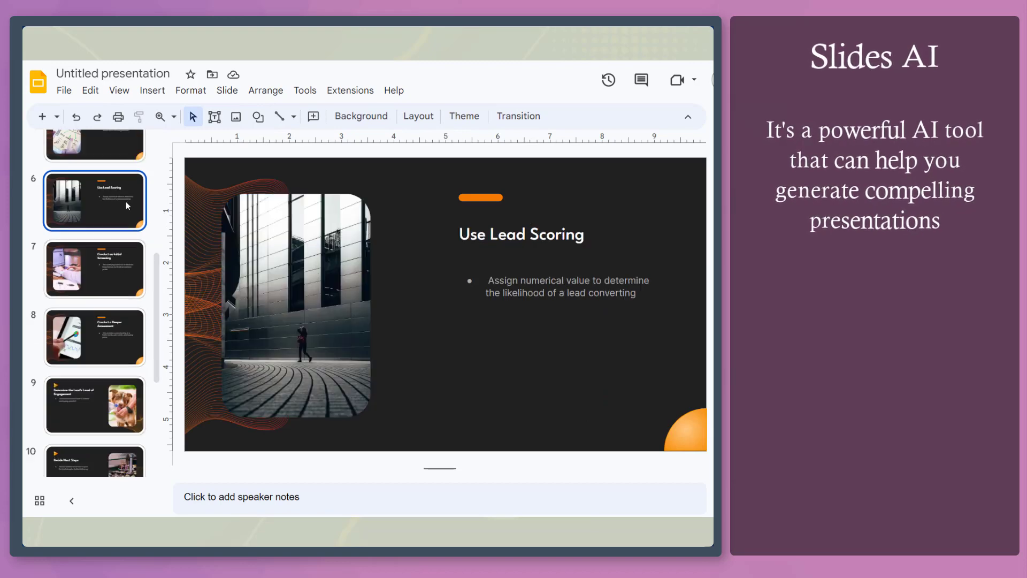
pyautogui.click(146, 257)
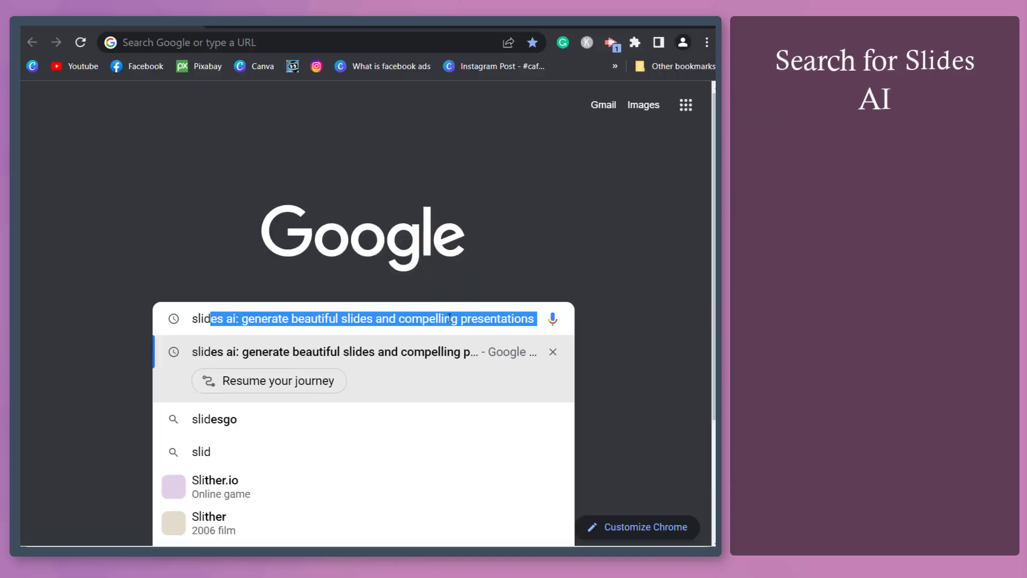
# Search Google for 'slides ai' and allow SlidesAI.io access to the Google account.
pyautogui.write('es ai')
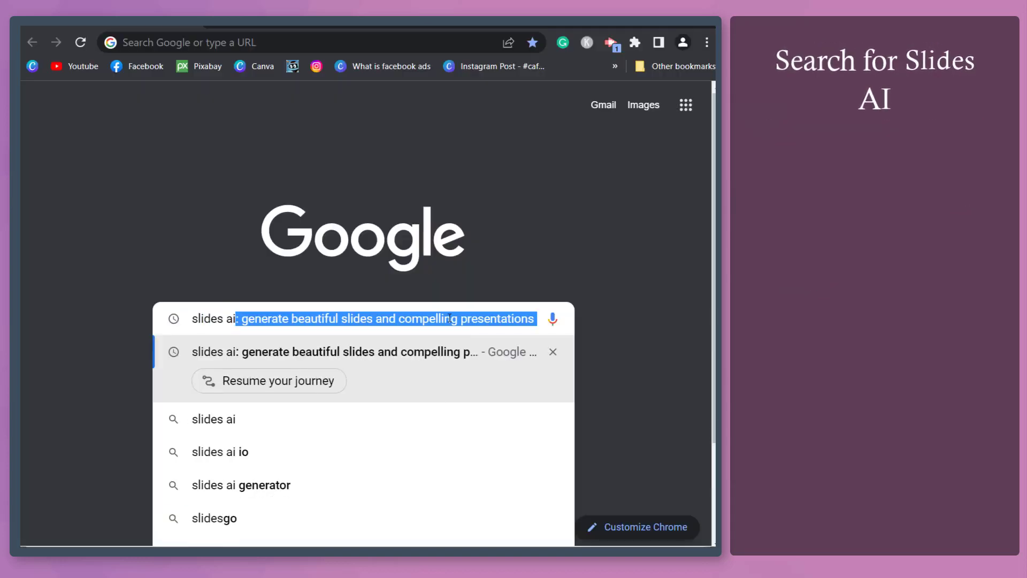
pyautogui.press('Return')
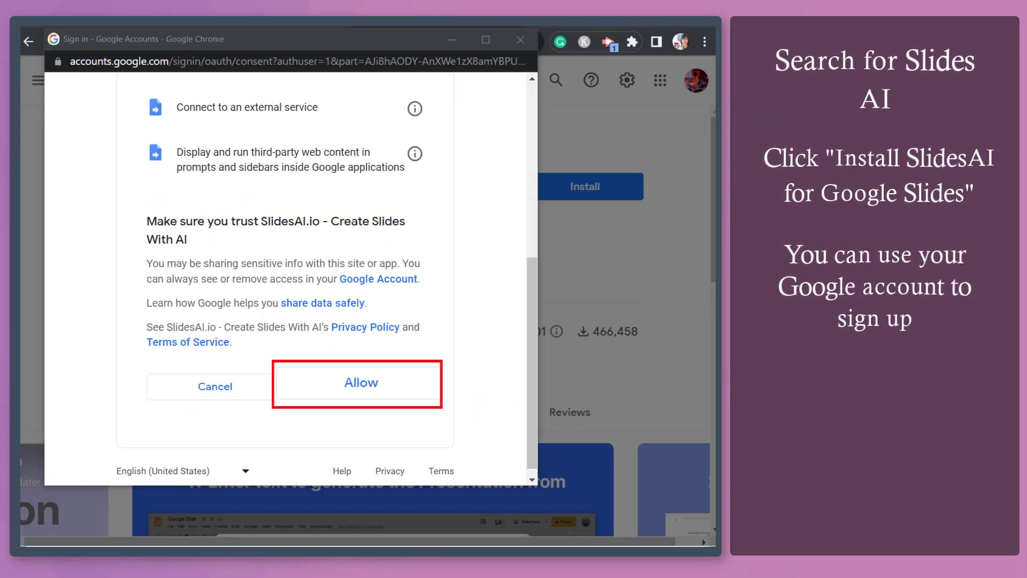
pyautogui.click(379, 396)
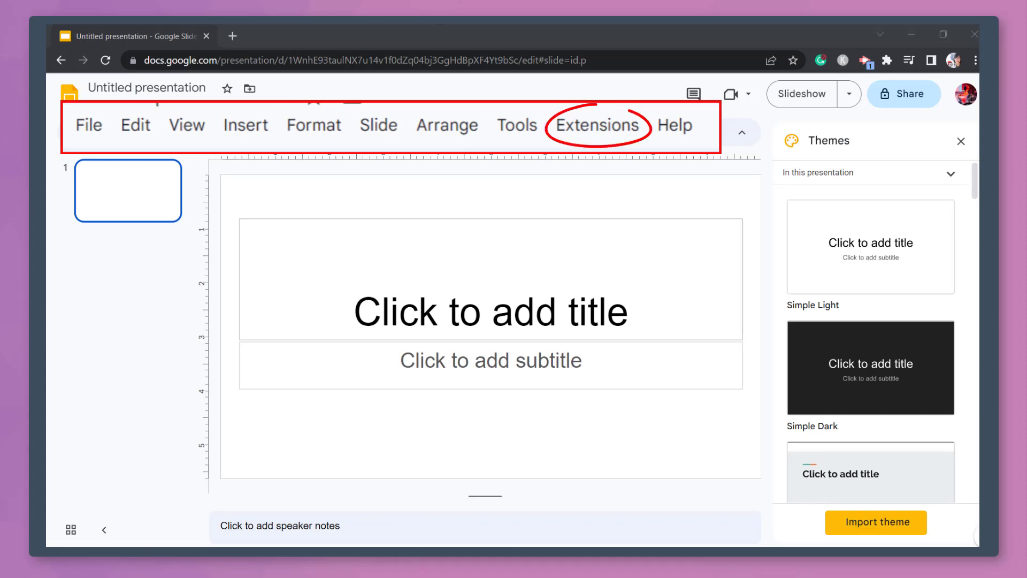
# Launch Generate Slides from SlidesAI.io - Create Slides With AI in the Extensions menu.
pyautogui.click(398, 113)
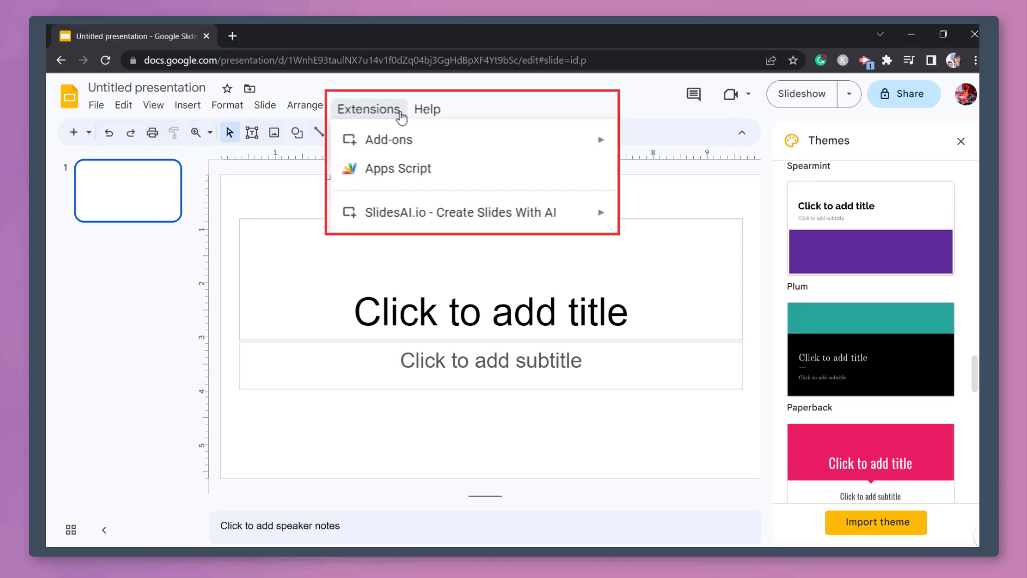
pyautogui.moveTo(550, 192)
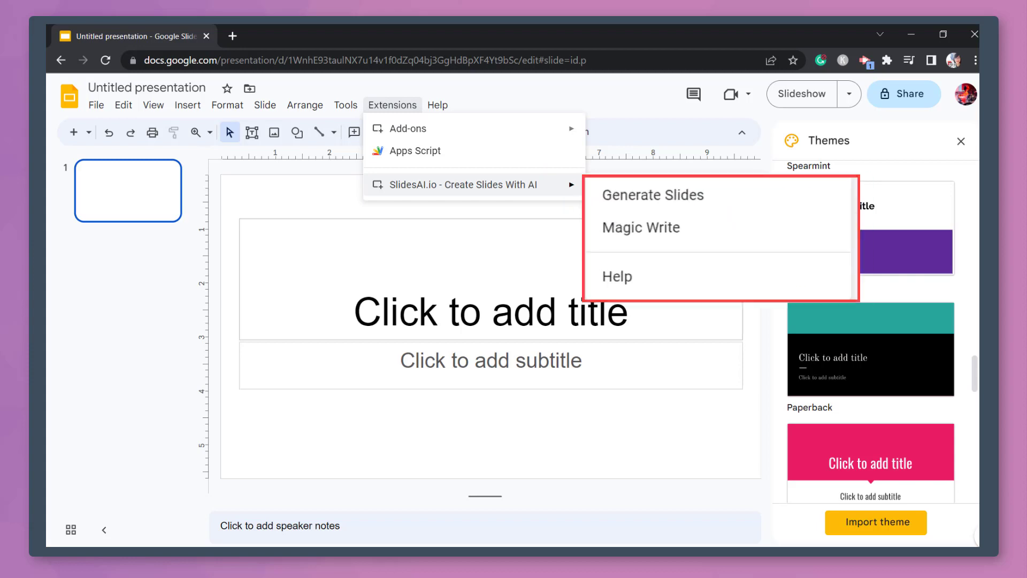
pyautogui.click(652, 192)
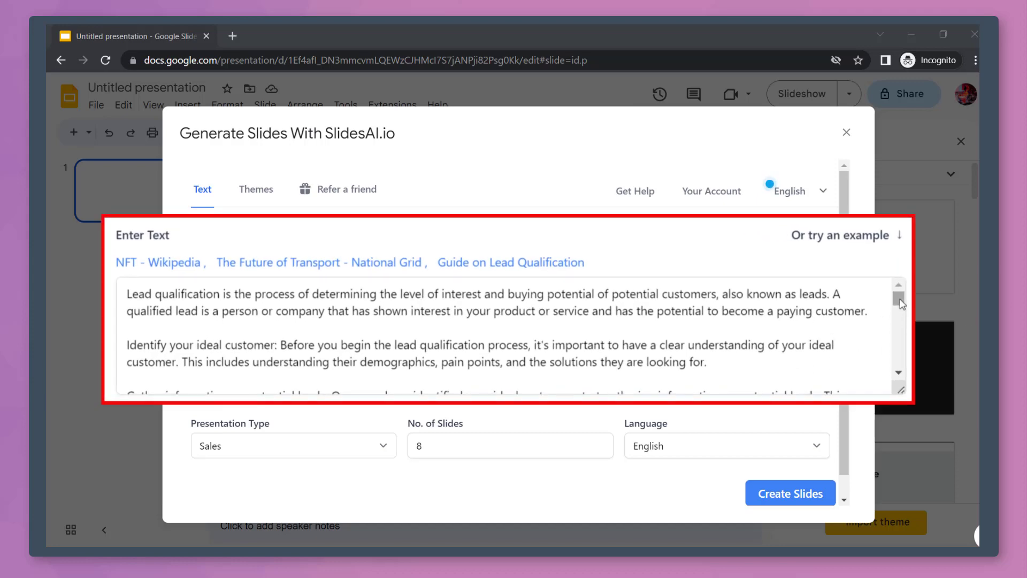
# Review the lead qualification text and set the presentation type to Educational.
pyautogui.moveTo(826, 288); pyautogui.dragTo(833, 326)
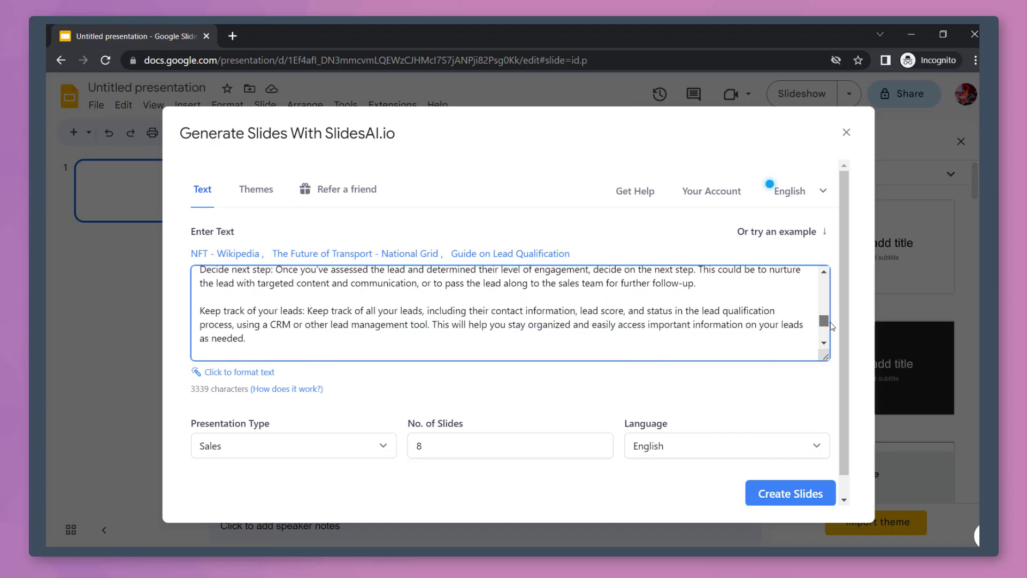
pyautogui.scroll(-3, 829, 325)
pyautogui.click(344, 448)
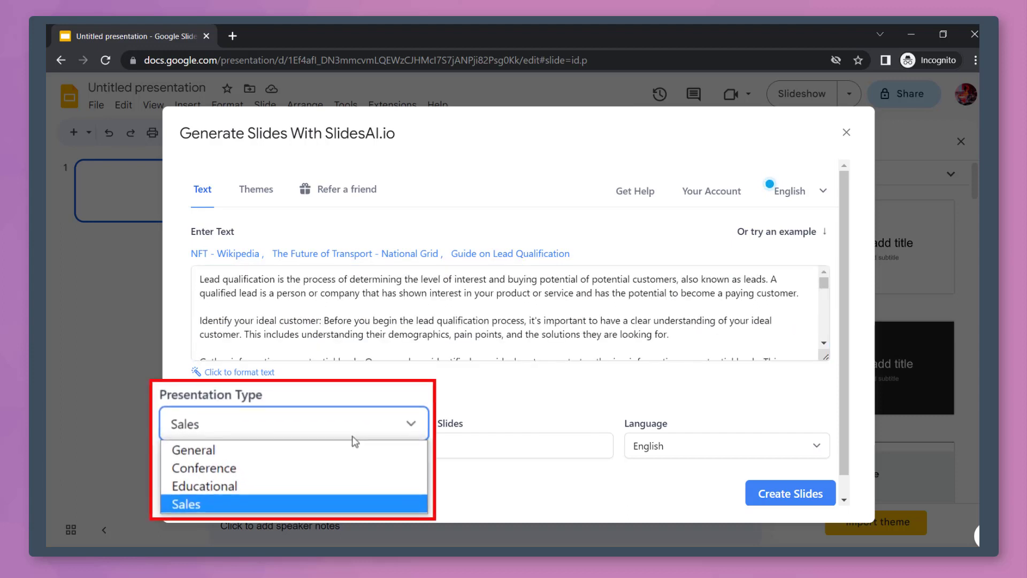
pyautogui.click(205, 486)
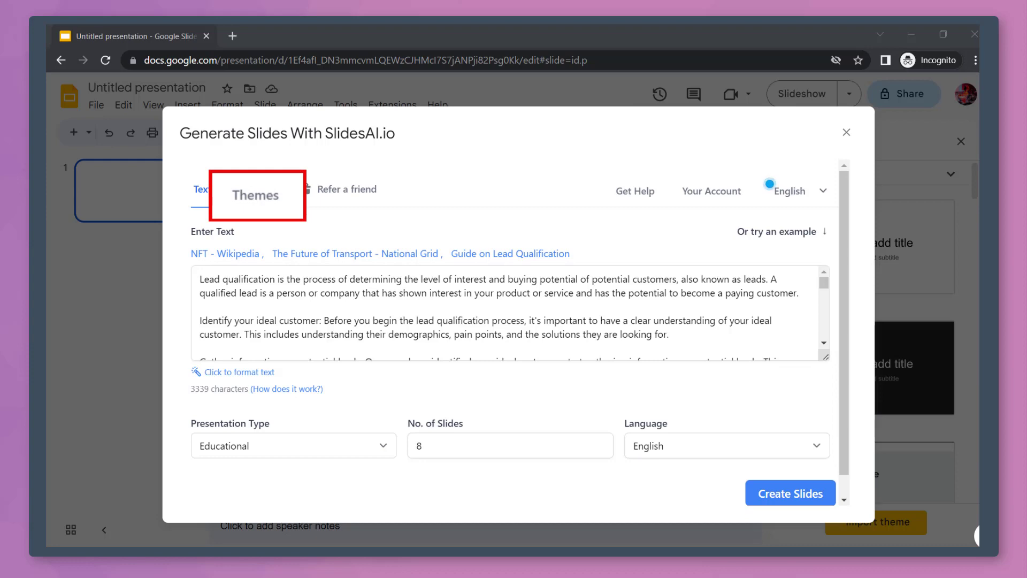
# Pick the Modern Monochrome Dark theme and save it, returning to the text form.
pyautogui.click(256, 190)
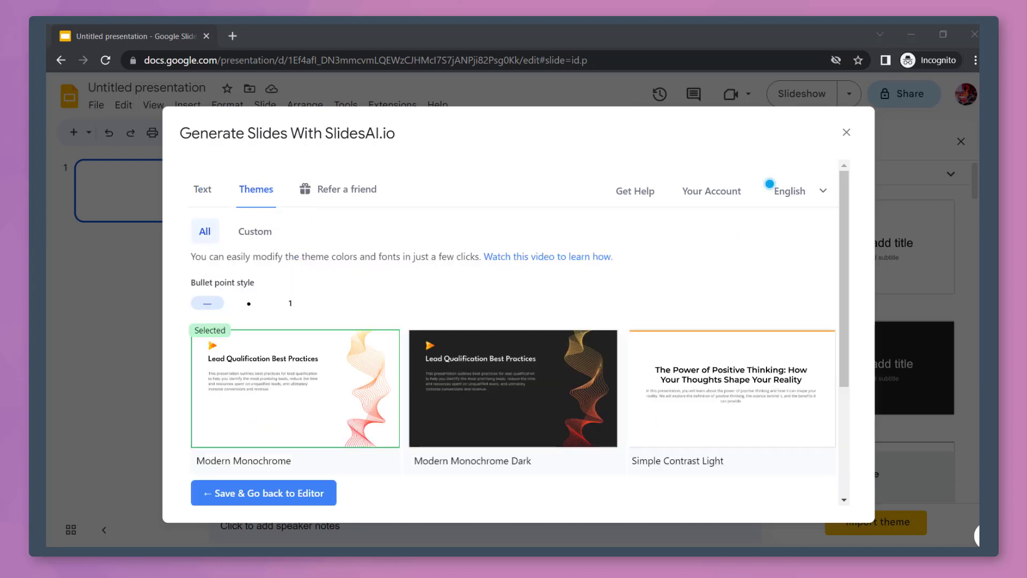
pyautogui.scroll(-2, 513, 341)
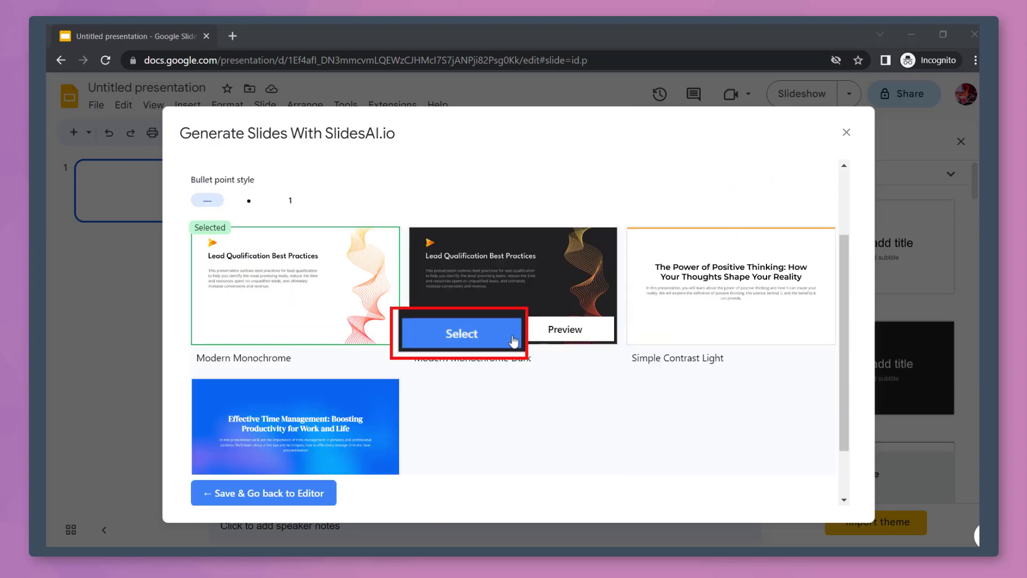
pyautogui.click(513, 341)
pyautogui.scroll(-1, 513, 340)
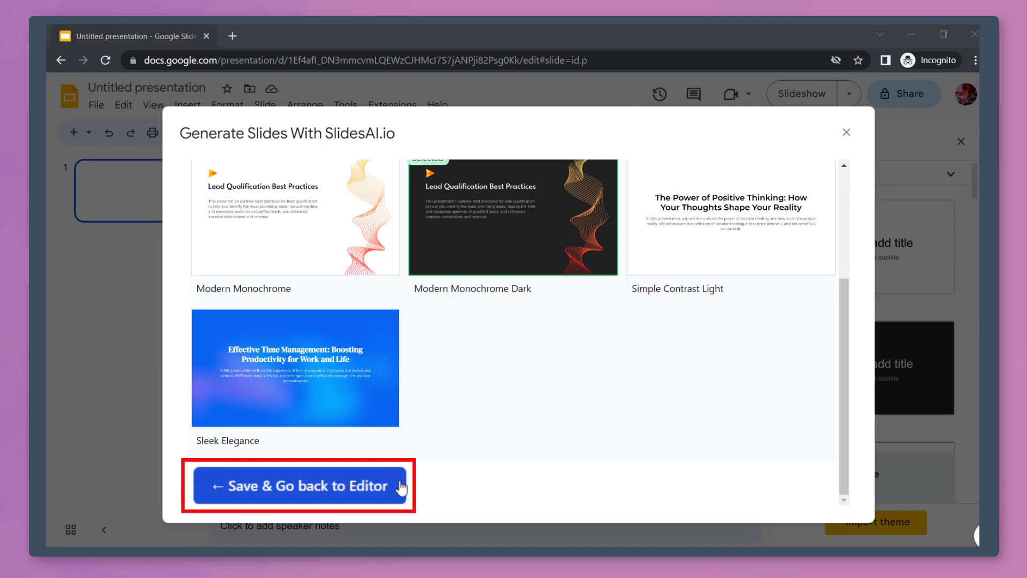
pyautogui.click(401, 488)
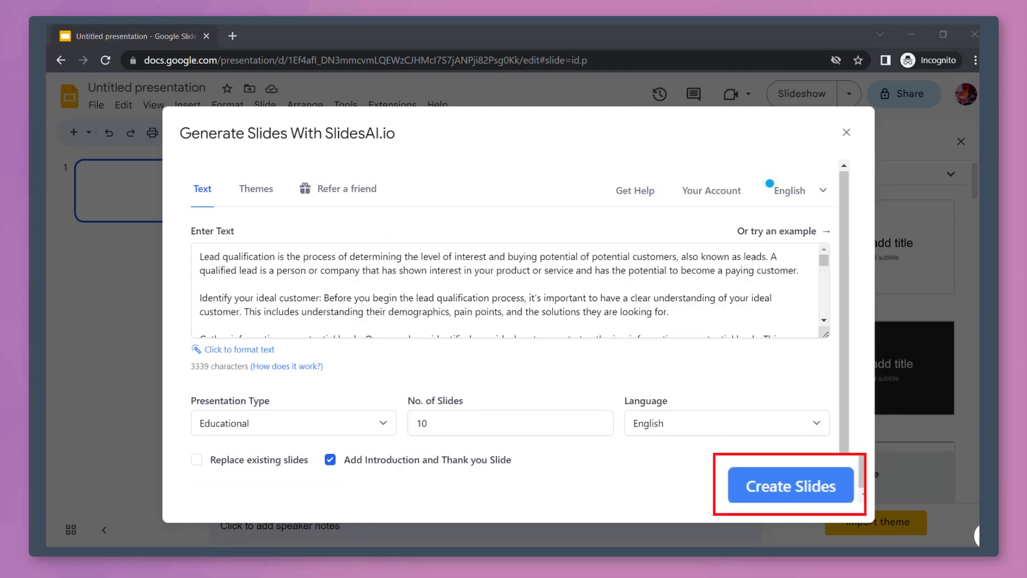
# Create the slides, close the SlidesAI dialog, and view slides 3 through 6 of the new deck.
pyautogui.click(791, 486)
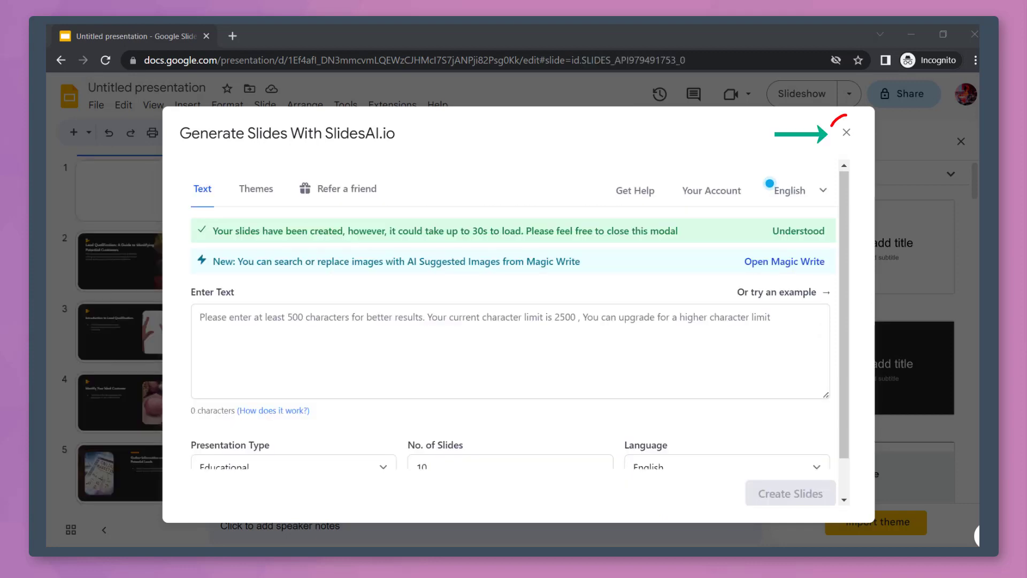
pyautogui.click(847, 132)
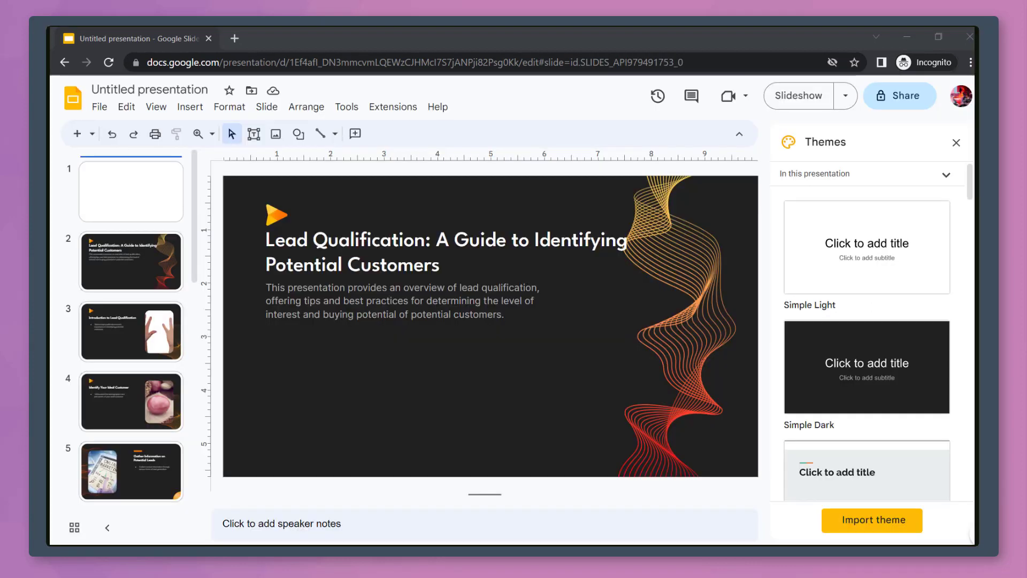
pyautogui.scroll(-1, 131, 321)
pyautogui.click(132, 241)
pyautogui.scroll(-1, 129, 268)
pyautogui.click(122, 248)
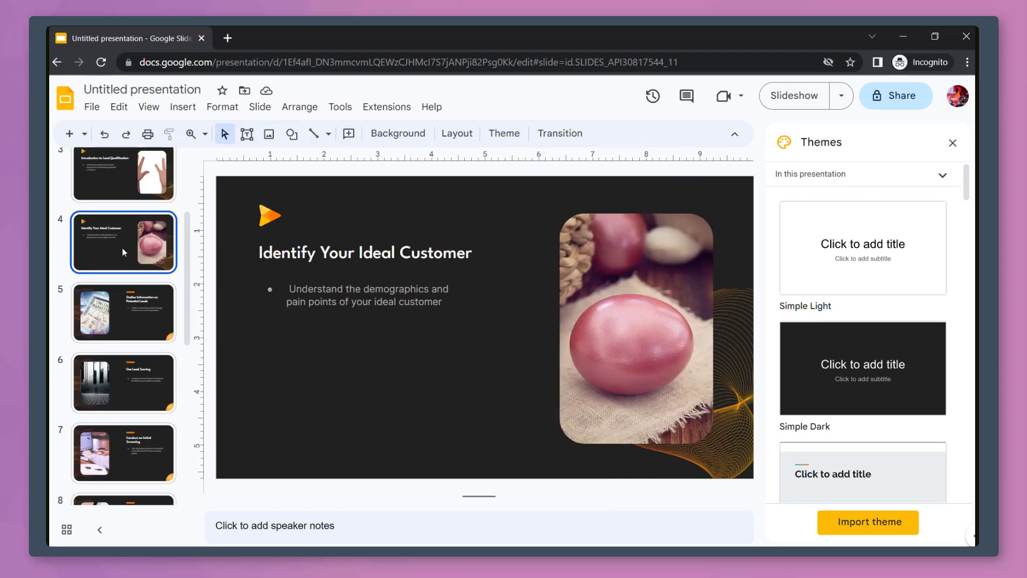
pyautogui.scroll(-1, 112, 230)
pyautogui.click(107, 216)
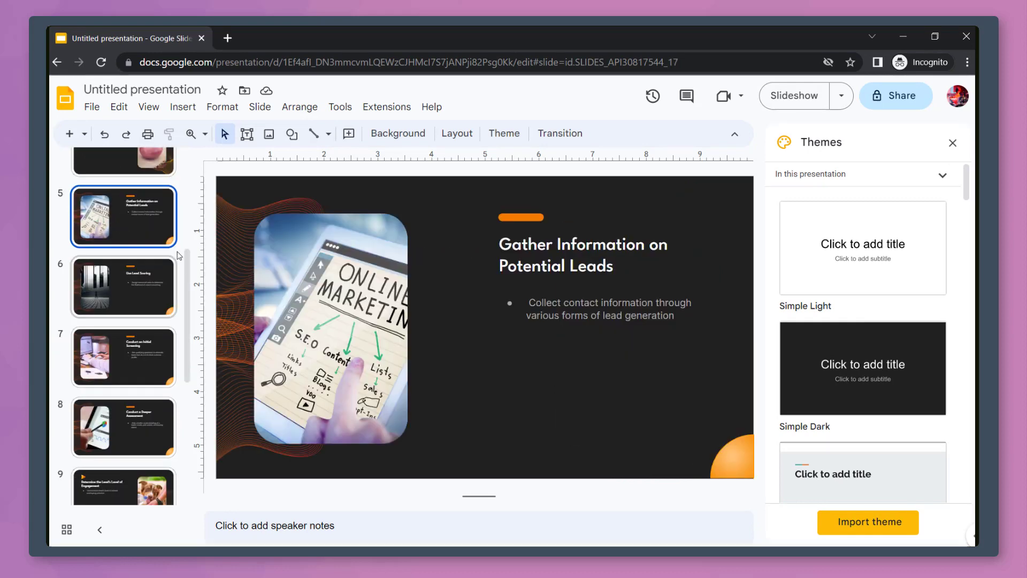
pyautogui.scroll(-1, 177, 257)
pyautogui.click(152, 236)
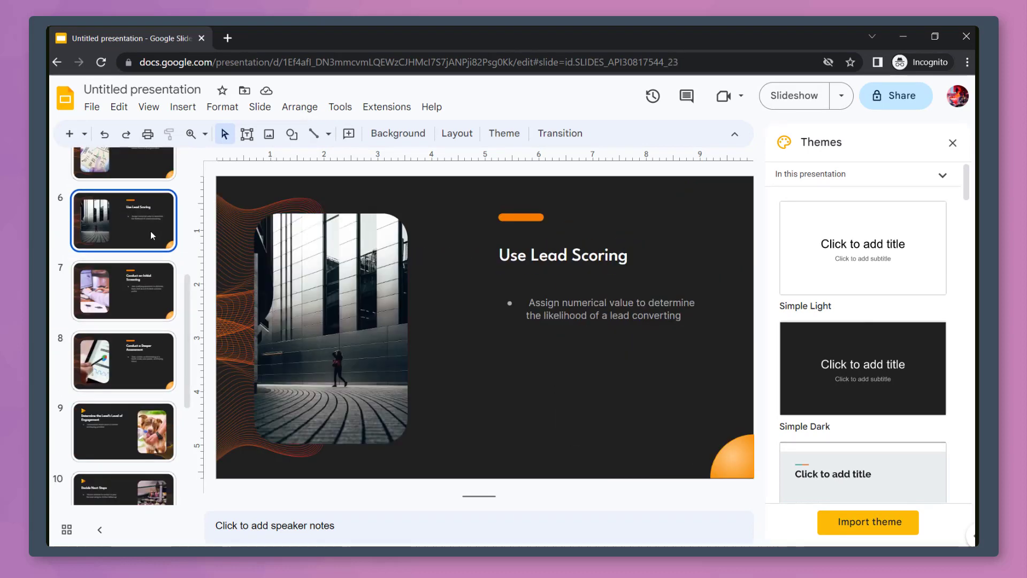
# View slide 7 'Conduct an Initial Screening' and open SlidesAI's Magic Write from Extensions.
pyautogui.scroll(-1, 188, 288)
pyautogui.click(152, 230)
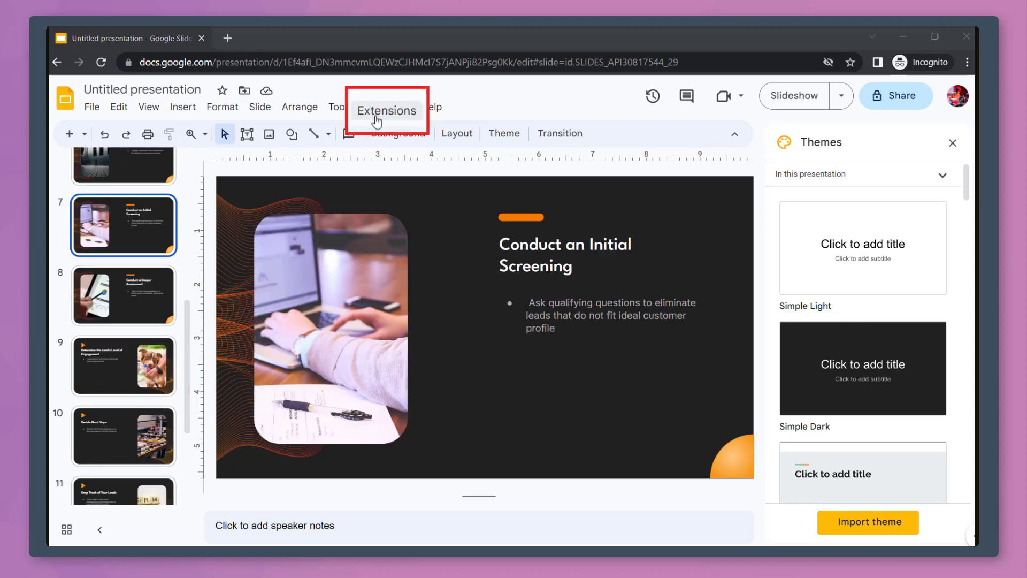
pyautogui.click(376, 117)
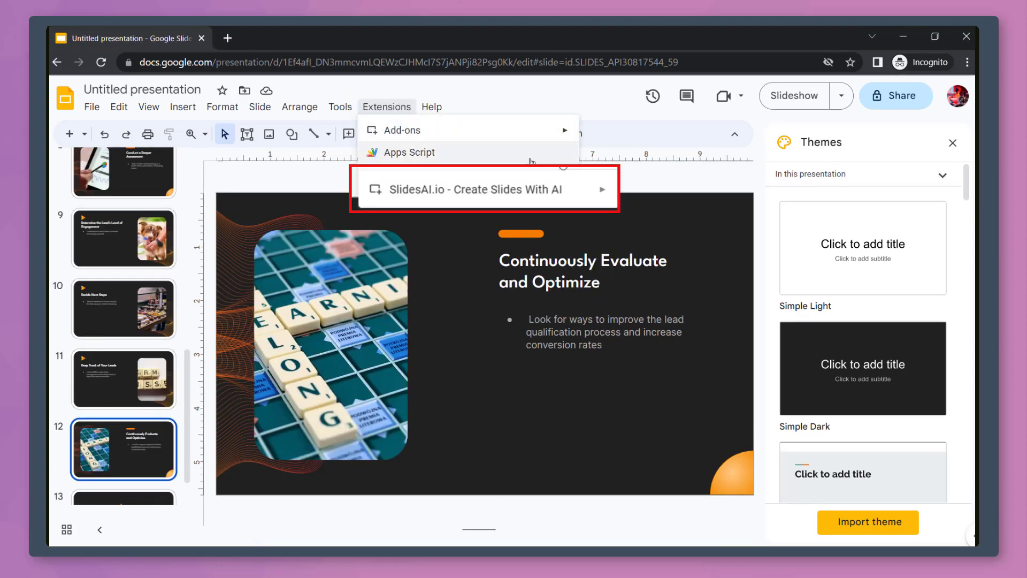
pyautogui.moveTo(588, 196)
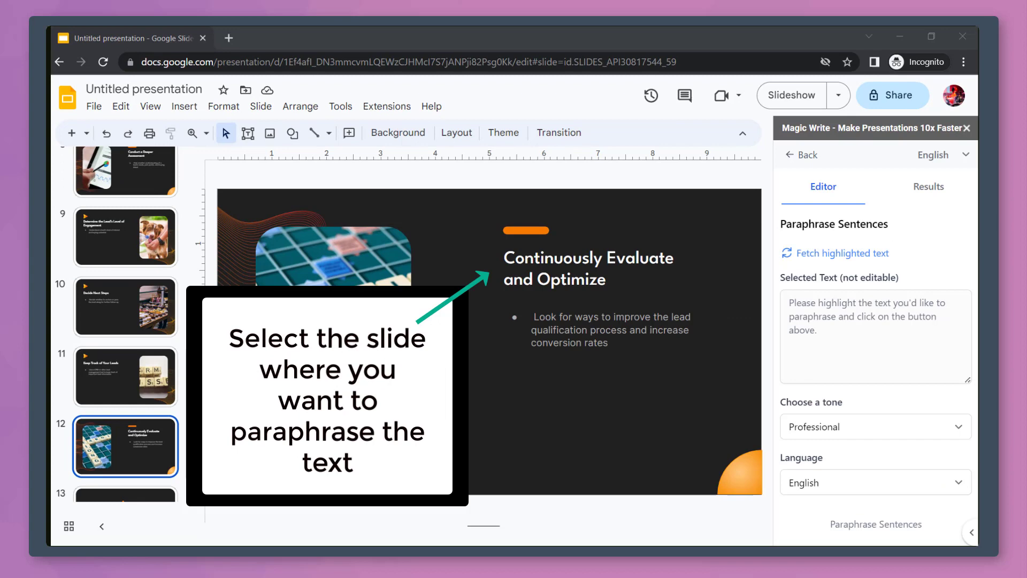
# Paraphrase slide 12's bullet, preview the optimize-and-raise-conversion-rates wording, and load more suggestions.
pyautogui.click(610, 329)
pyautogui.hotkey('ctrl', 'a')
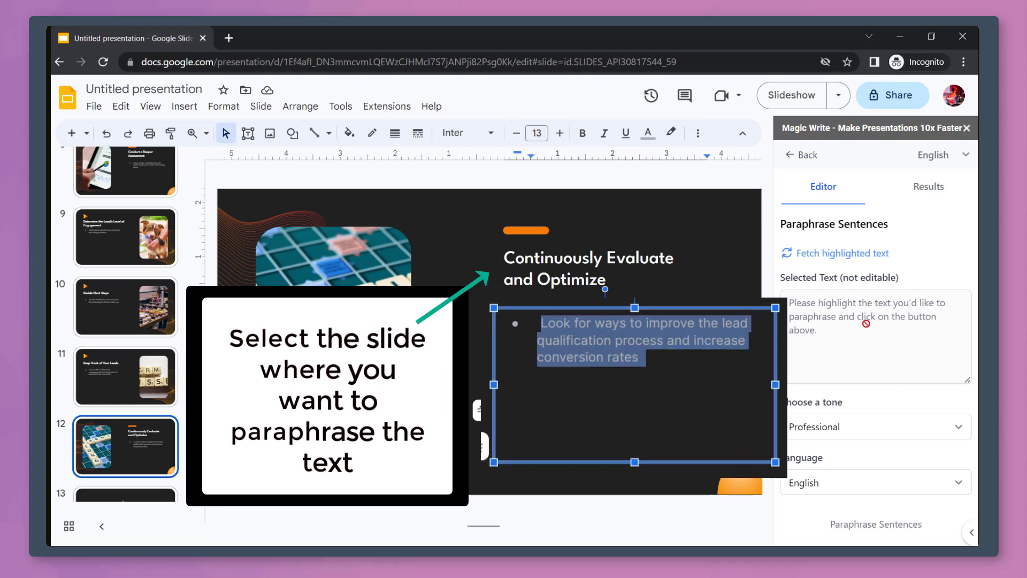
pyautogui.click(836, 256)
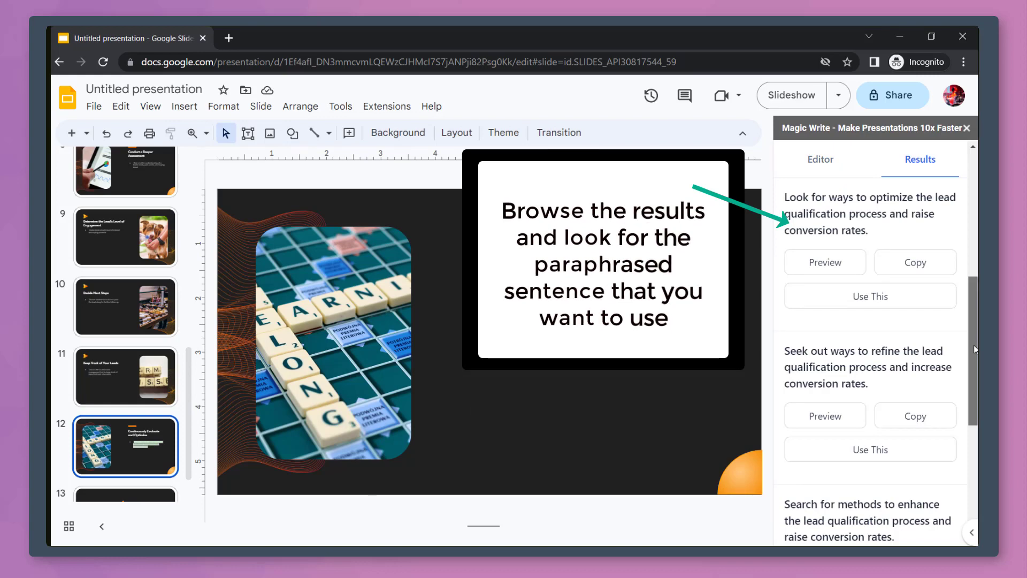
pyautogui.moveTo(974, 345); pyautogui.dragTo(971, 411)
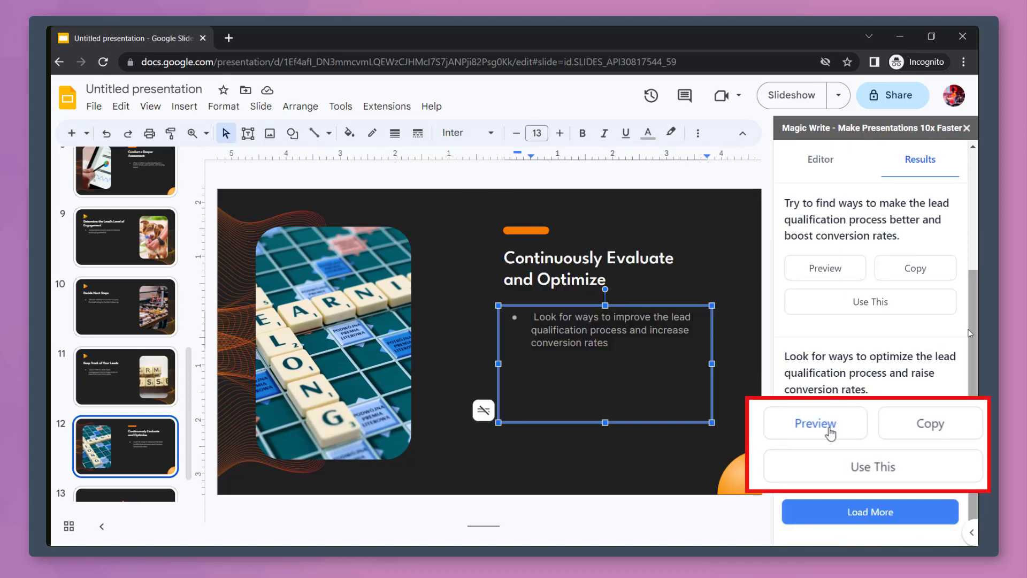
pyautogui.click(826, 423)
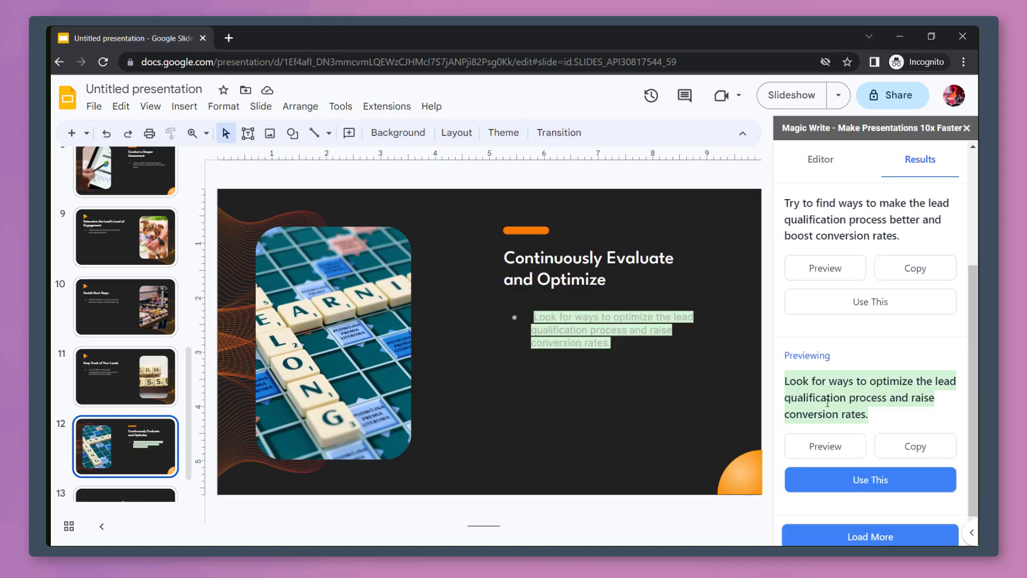
pyautogui.click(870, 536)
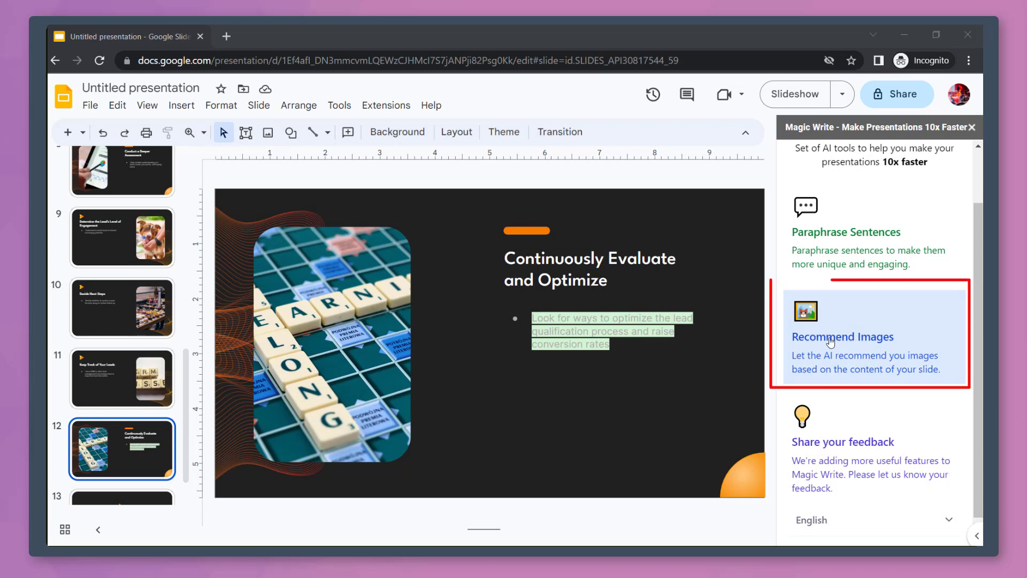
# Swap slide 12's scrabble-tile image for the recommended photo of people with laptops in a café.
pyautogui.click(854, 340)
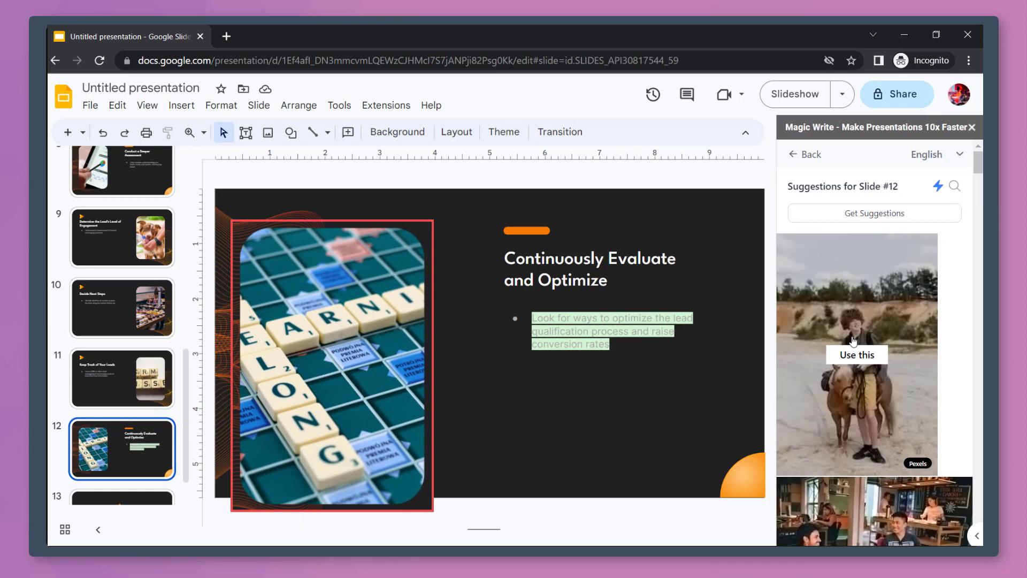
pyautogui.scroll(-4, 862, 342)
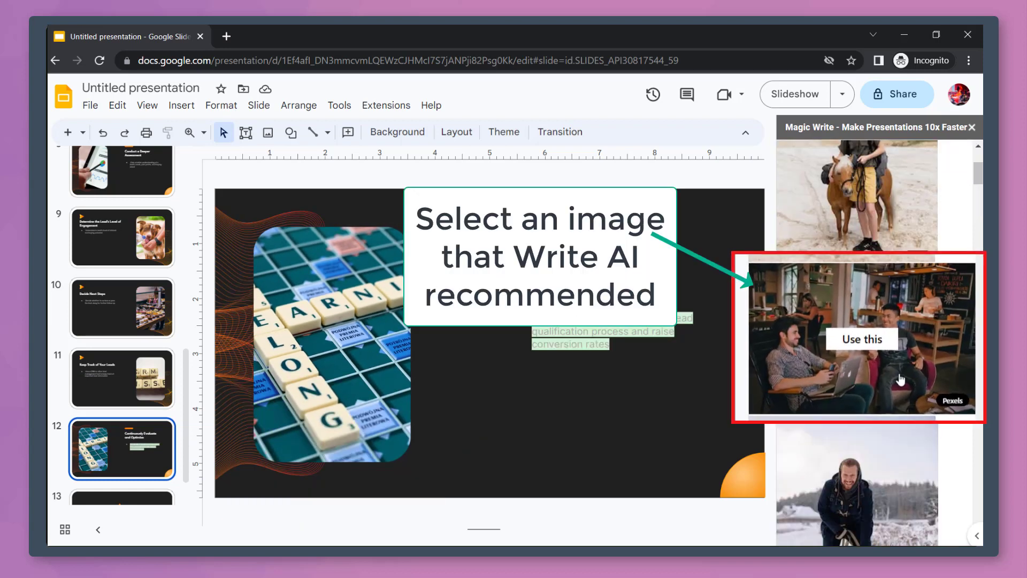
pyautogui.click(883, 340)
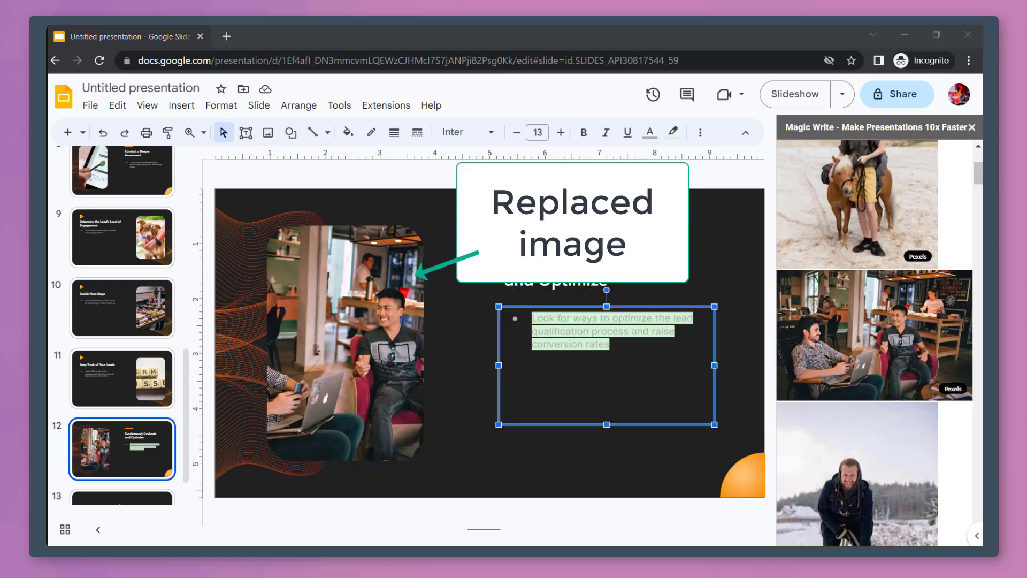